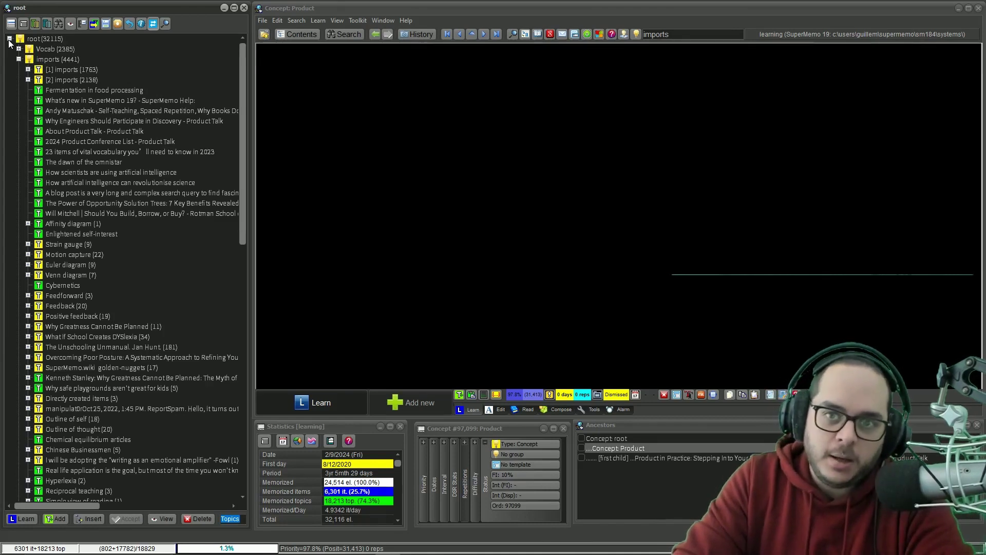
Filter the collection to memorized topics with between 5 and 250 postpones
click(318, 21)
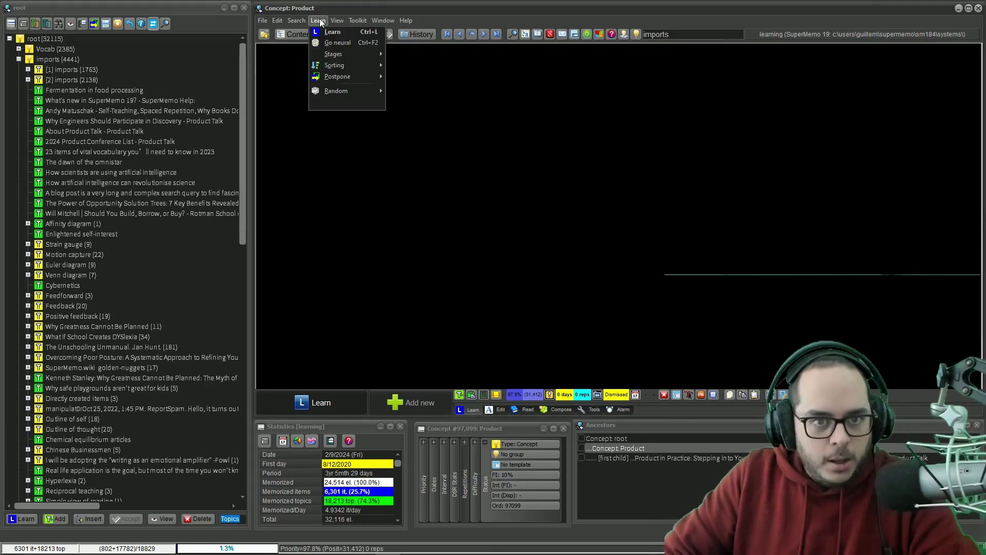
mouse_move(337, 20)
click(331, 220)
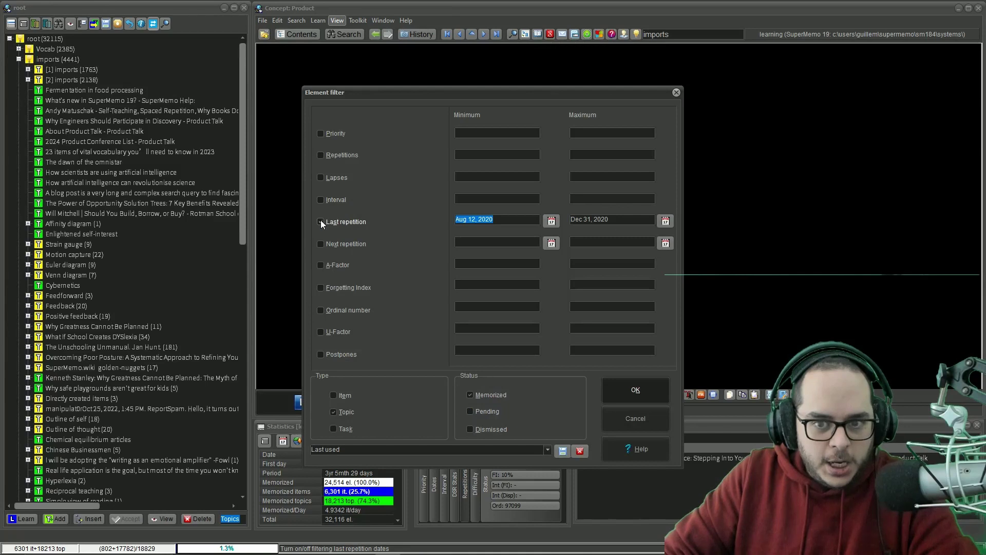
click(349, 354)
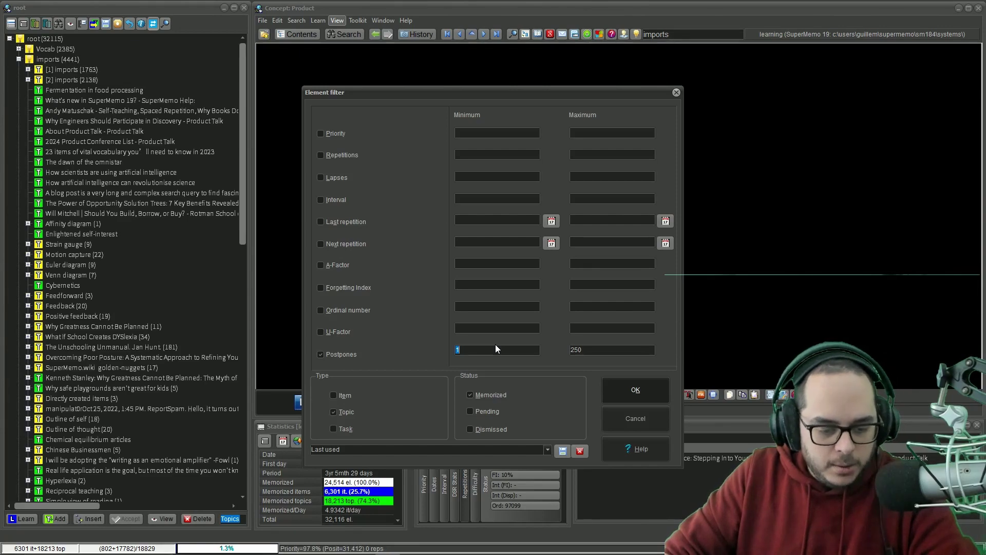
key(Return)
Open the Cognitive psychology topic from the filtered list and check its repetition history
click(195, 159)
click(527, 221)
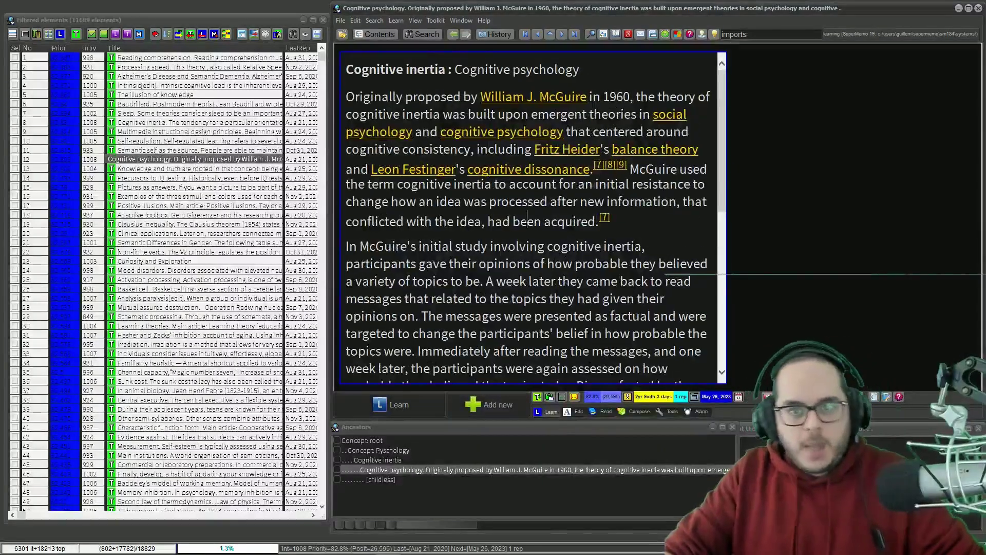
key(ctrl+shift+h)
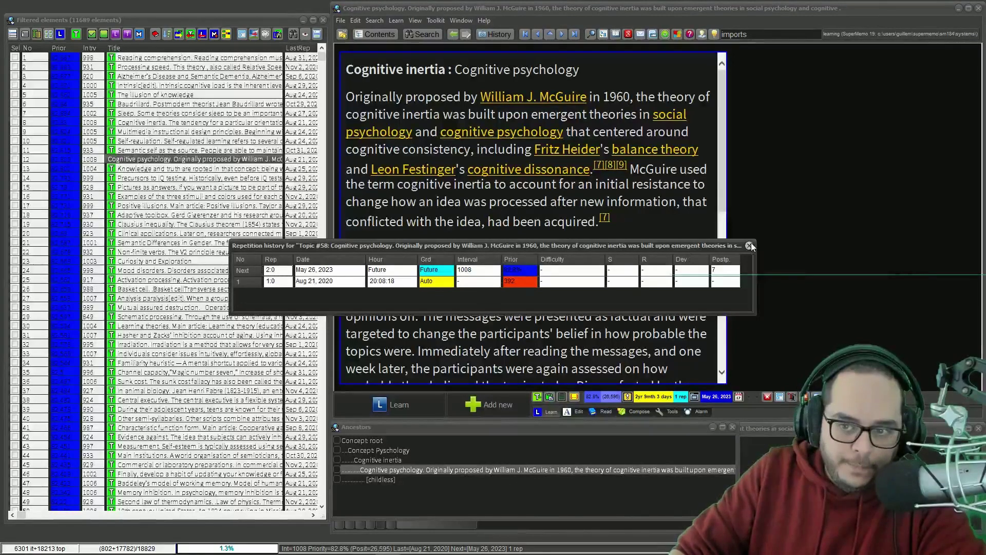
key(Escape)
Review the item and topic parameters for postponing outstanding elements, leaving the dialog without postponing anything
key(ctrl+shift+j)
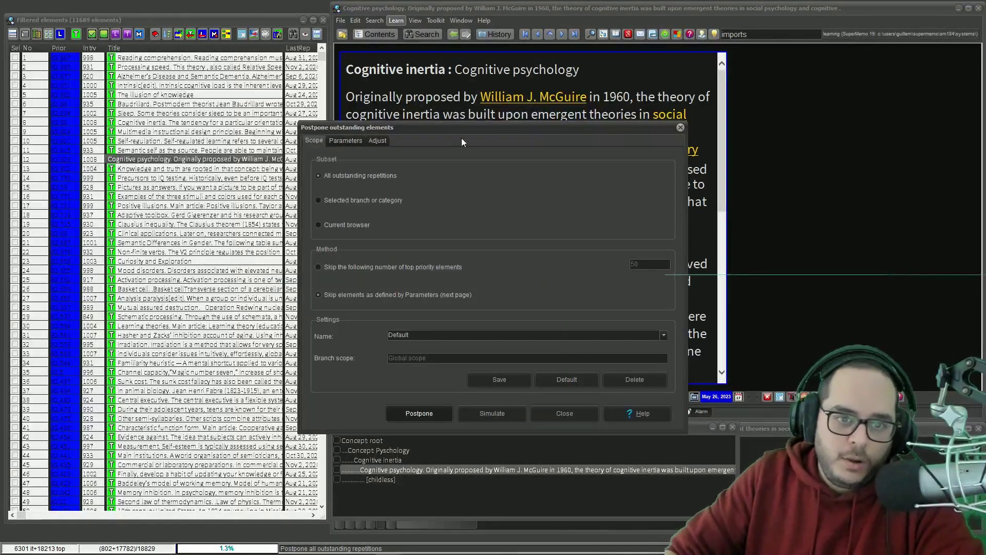
click(350, 141)
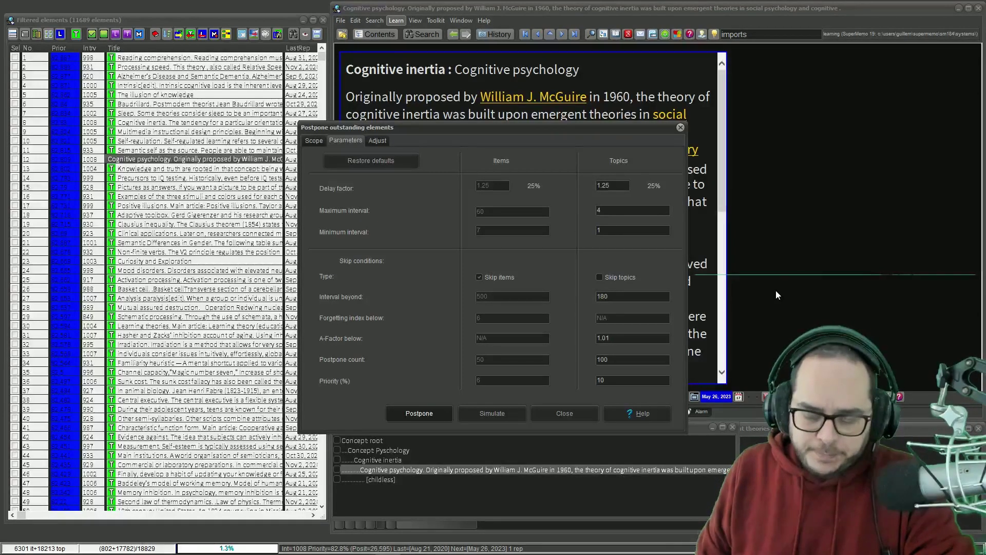
click(680, 127)
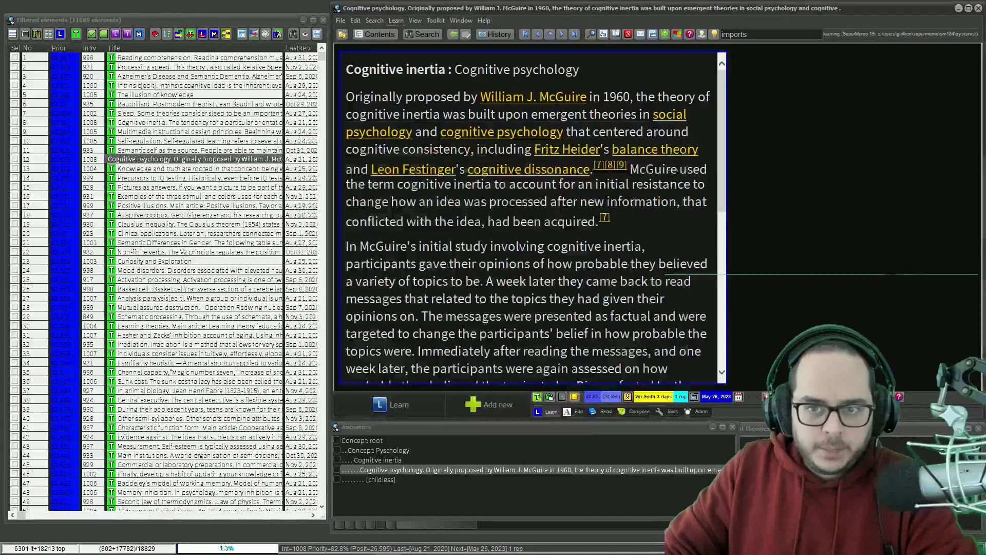
Narrow the filtered list to memorized topics with 2 to 333 repetitions and 5 to 250 postpones
click(155, 33)
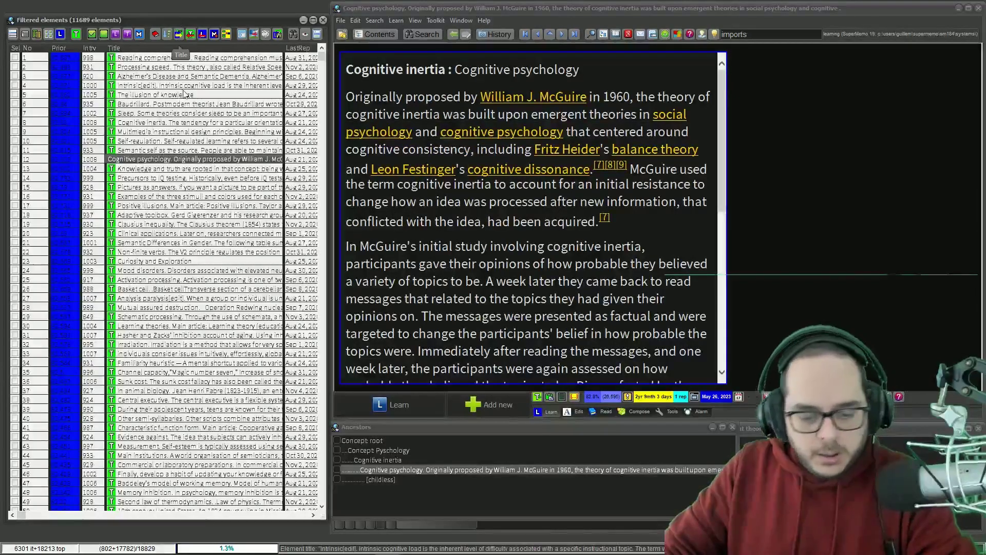
click(337, 155)
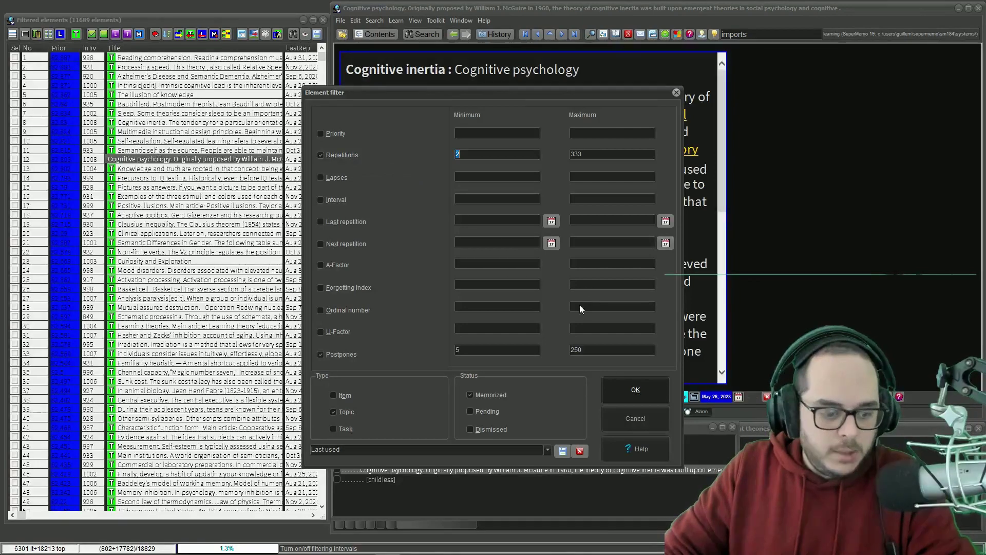
click(626, 387)
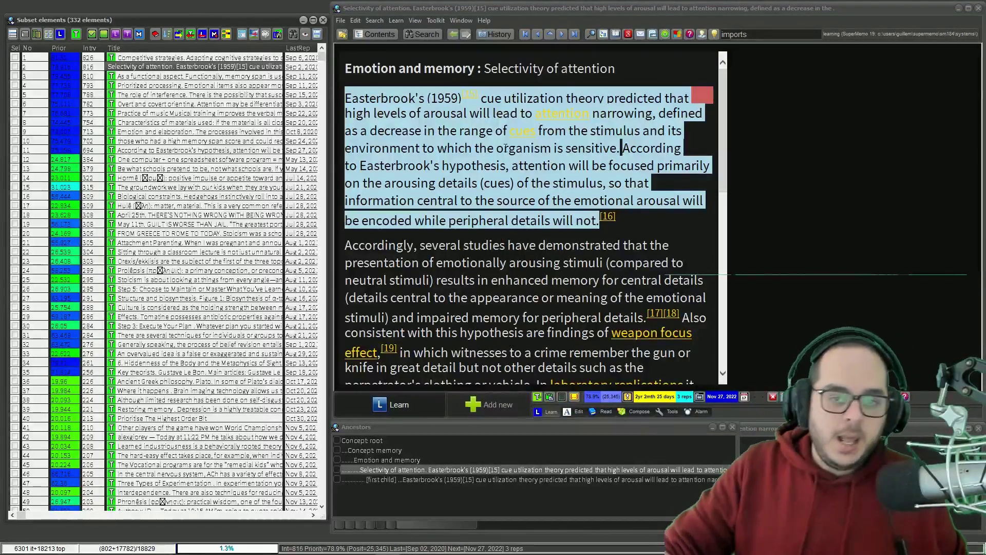
Look through the first topics of the subset and inspect the repetition history of Selectivity of attention
key(Down)
key(Down)
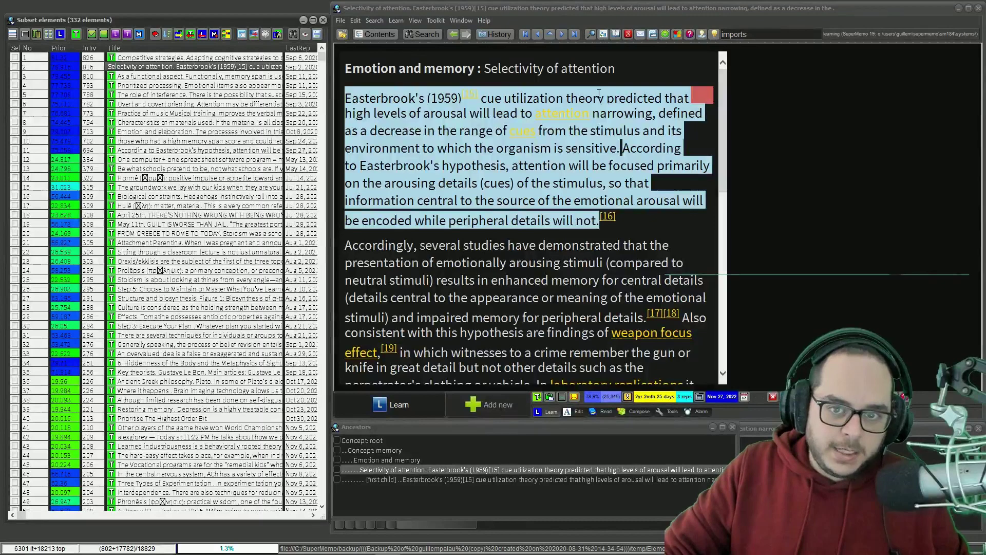
key(Down)
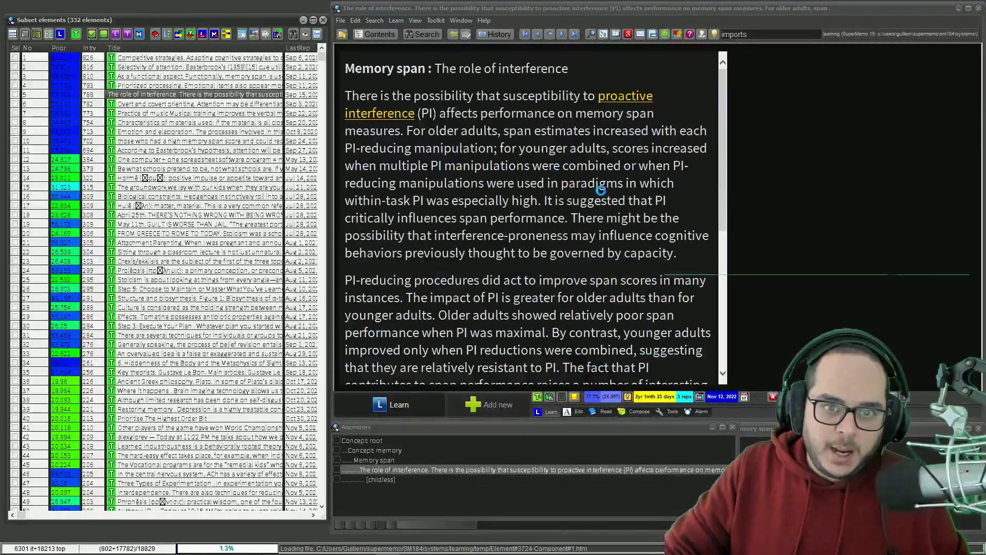
key(Up)
key(Up)
key(Up)
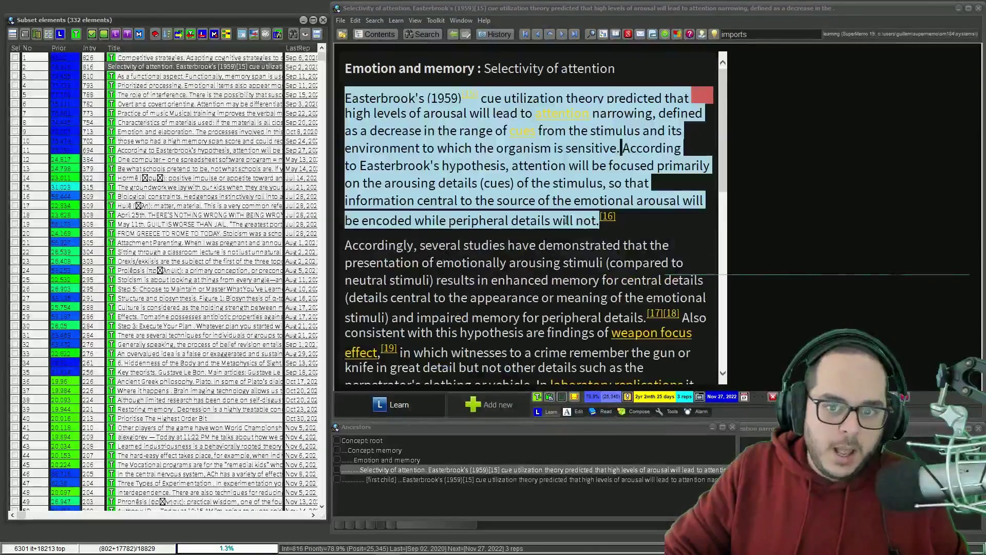
click(566, 264)
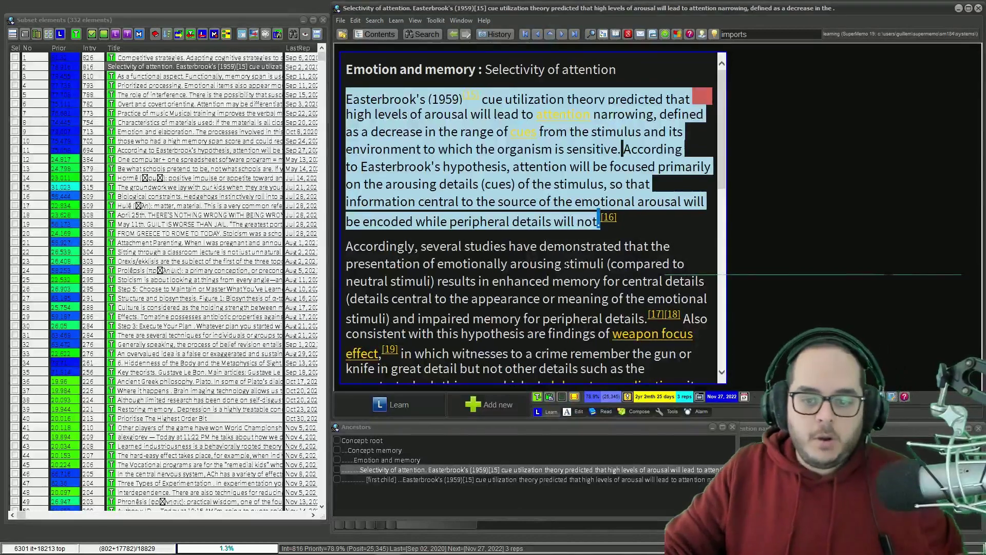
key(ctrl+shift+h)
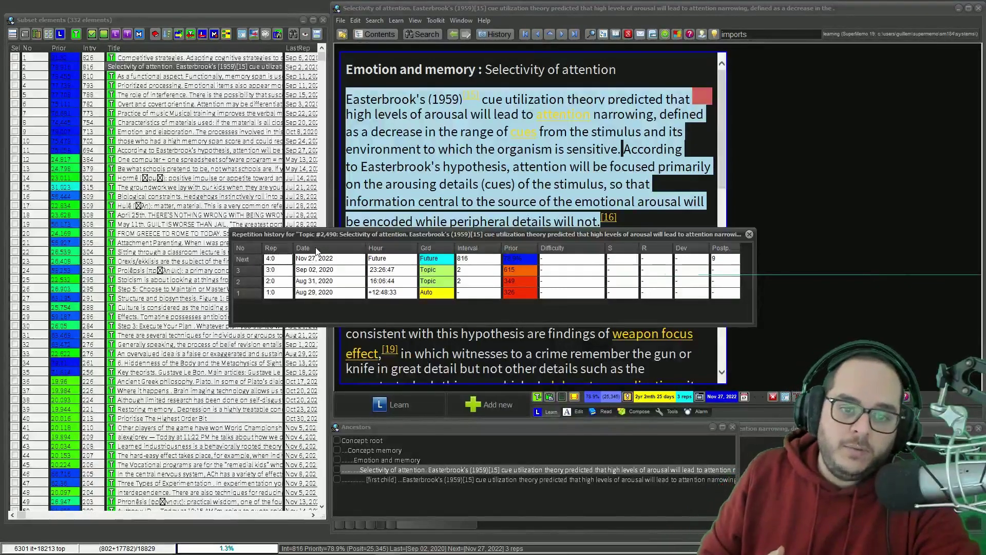
click(748, 234)
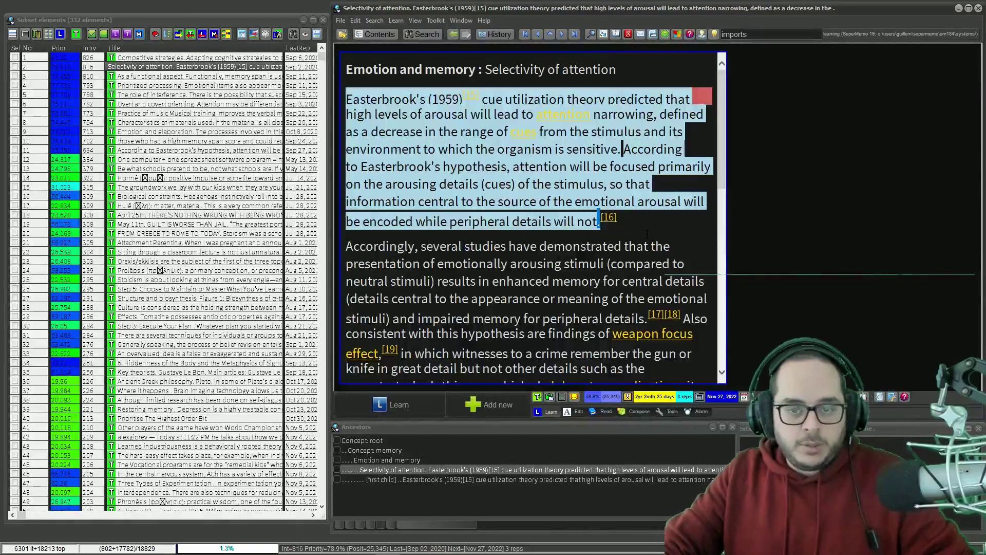
Locate Selectivity of attention in the knowledge tree, list its branch as a subset, and start a learning session on it
click(242, 69)
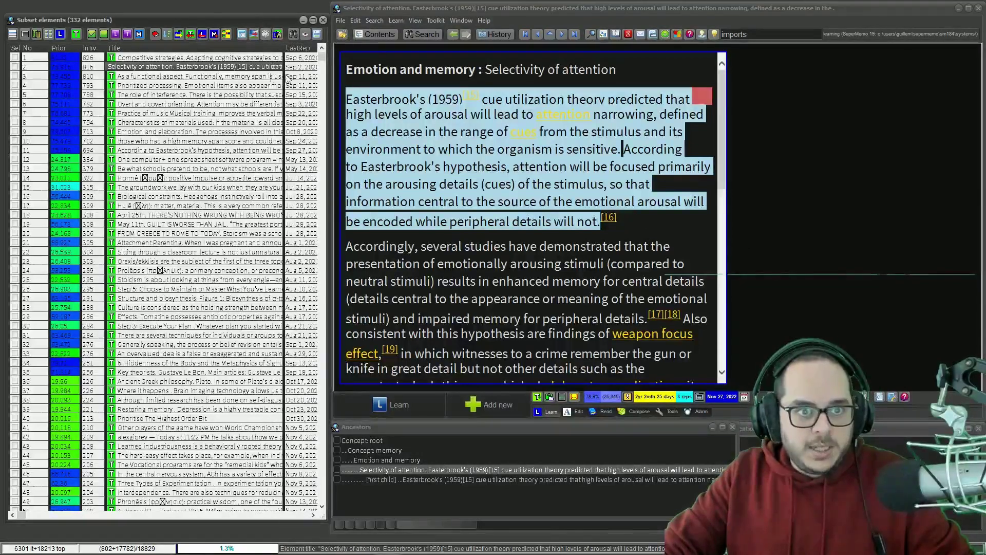
click(373, 34)
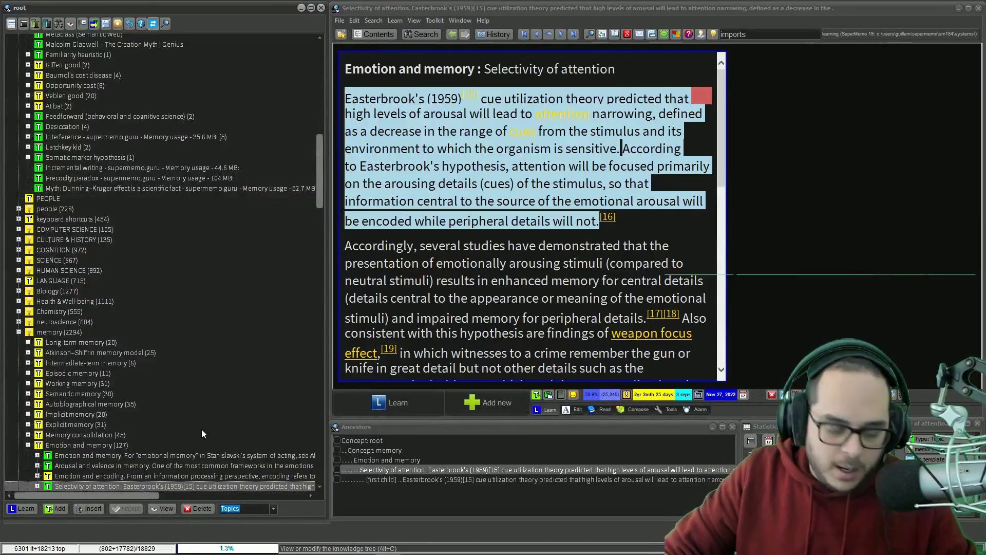
key(Escape)
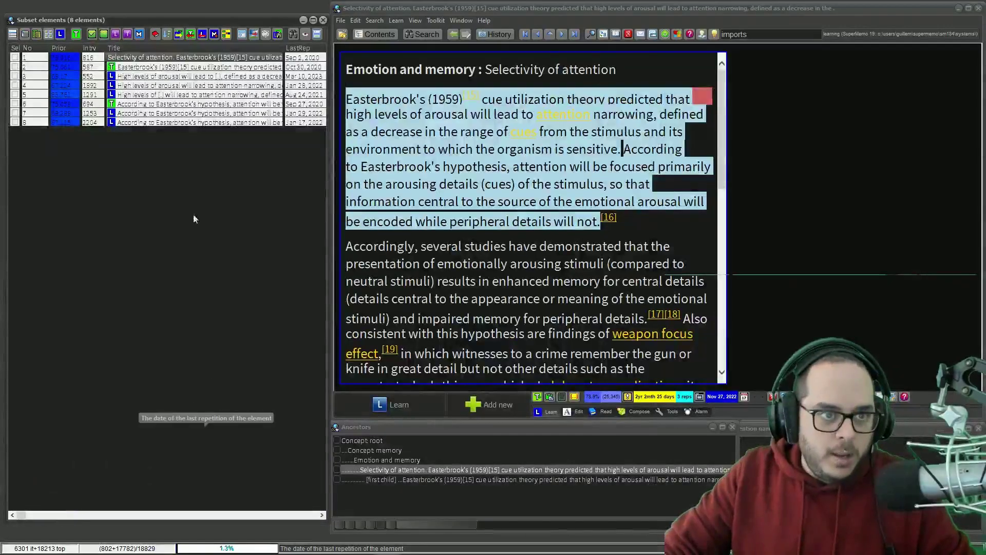
click(69, 38)
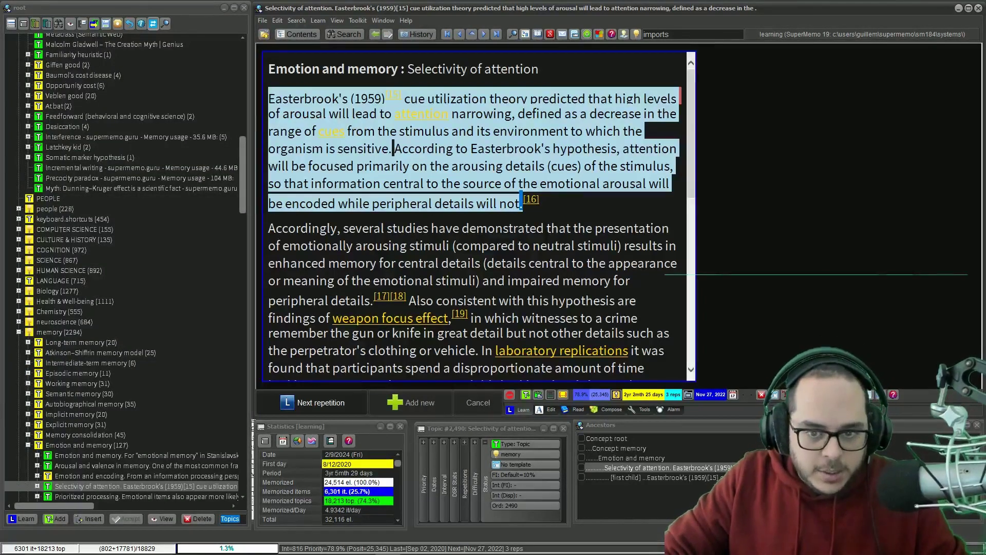
Try to extract the passage "Also consistent with this hypothesis are findings of weapon focus effect" from the topic
drag(409, 301, 441, 313)
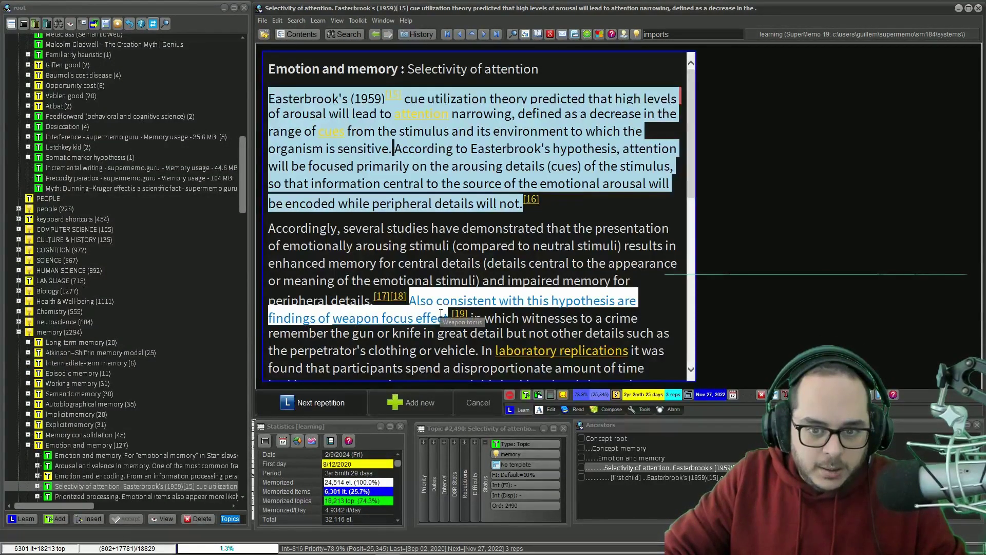
key(alt+x)
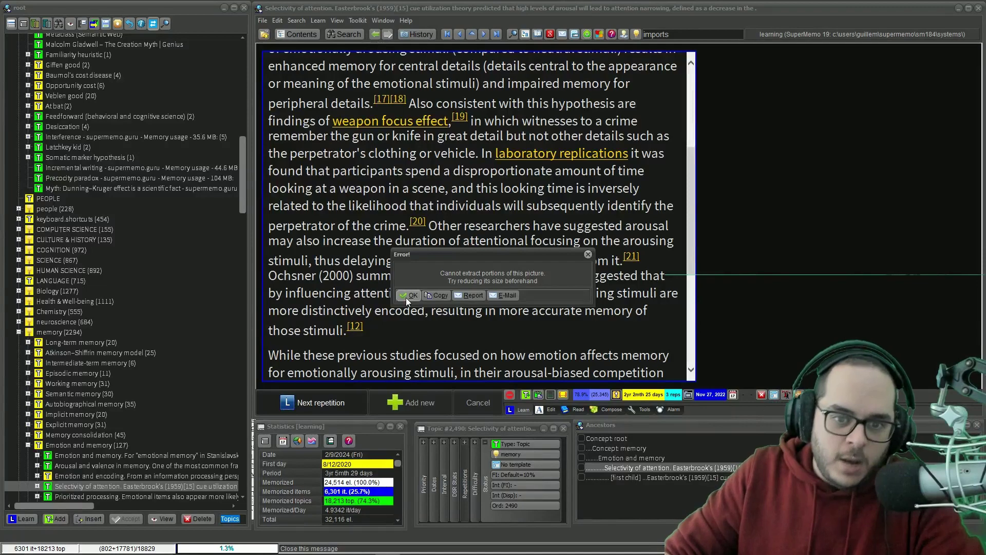
click(411, 295)
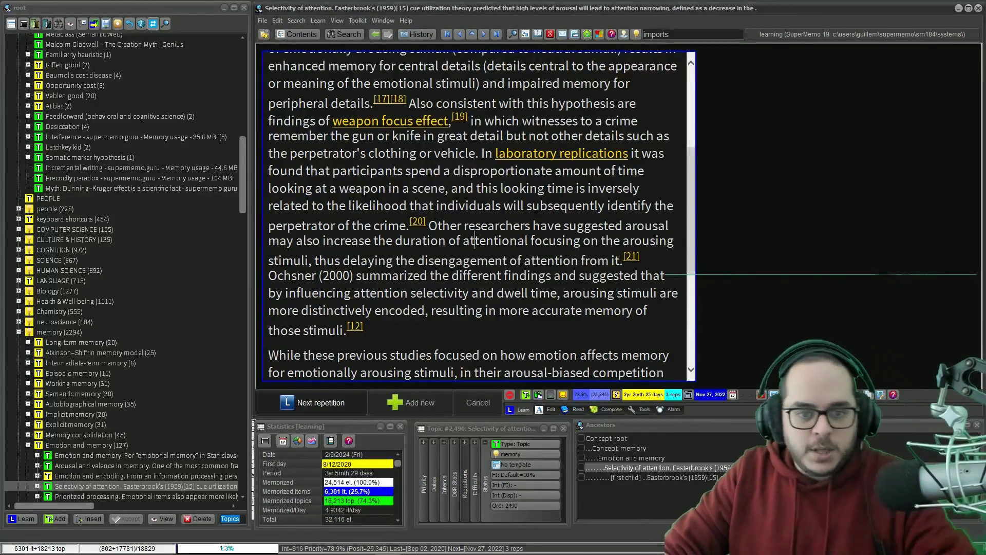
scroll(475, 240, up, 2)
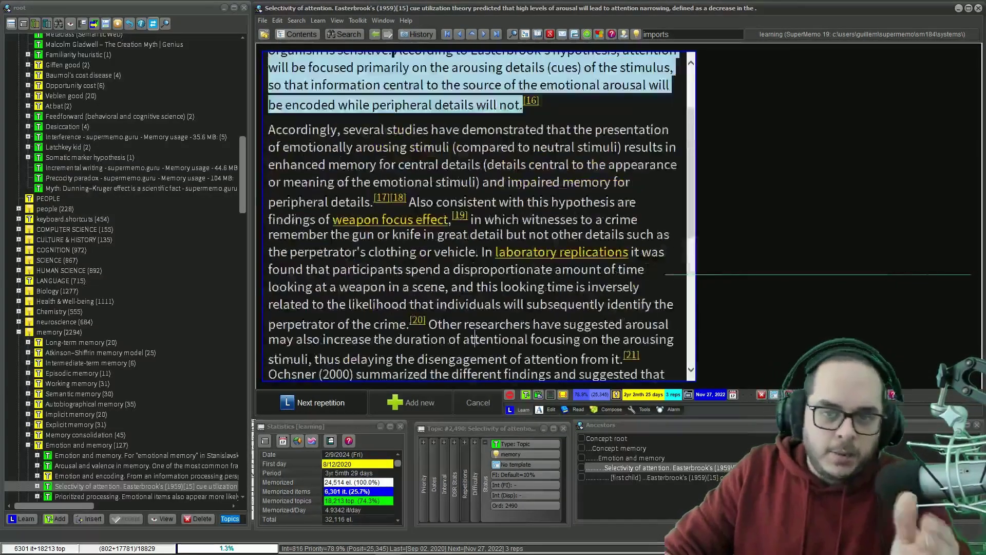
Register the repetition of Selectivity of attention, end the session, and check the topic's updated repetition history
click(324, 403)
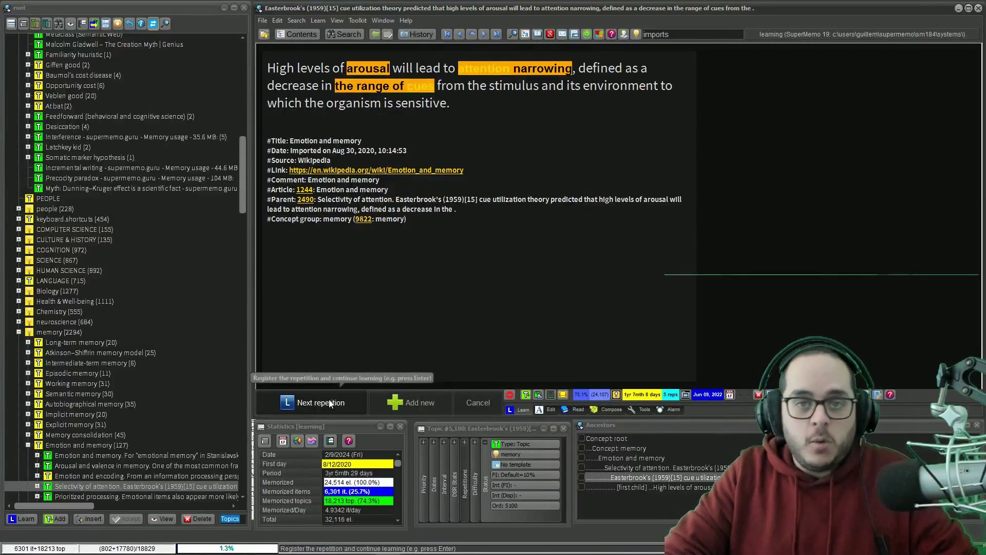
click(329, 402)
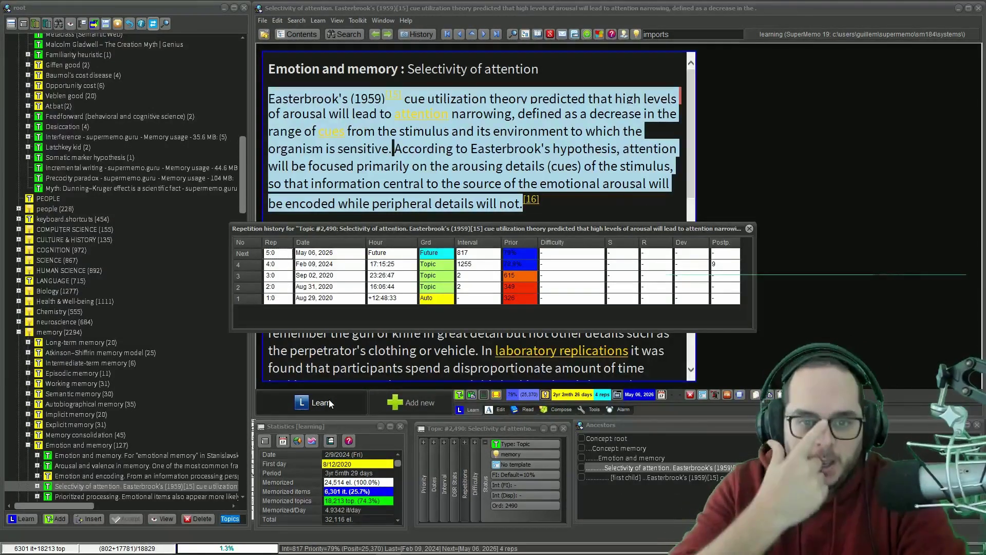
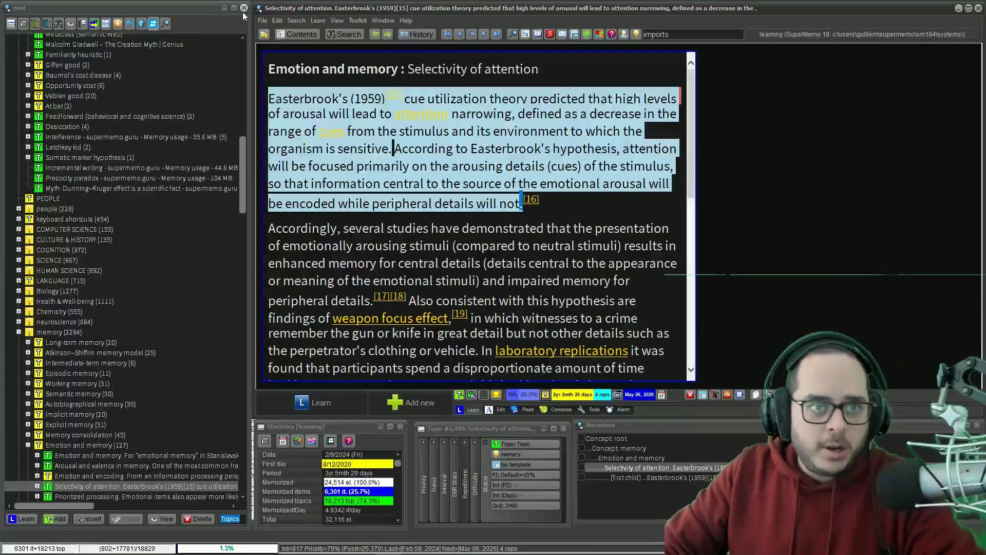
Return to the filtered topic list, open Prospective memory, and inspect its repetition history
click(244, 7)
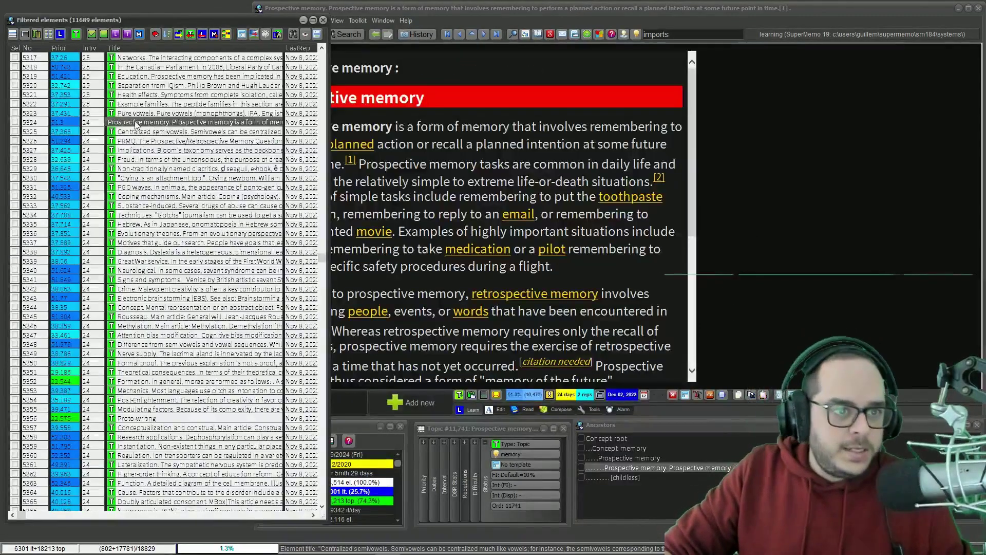
click(519, 145)
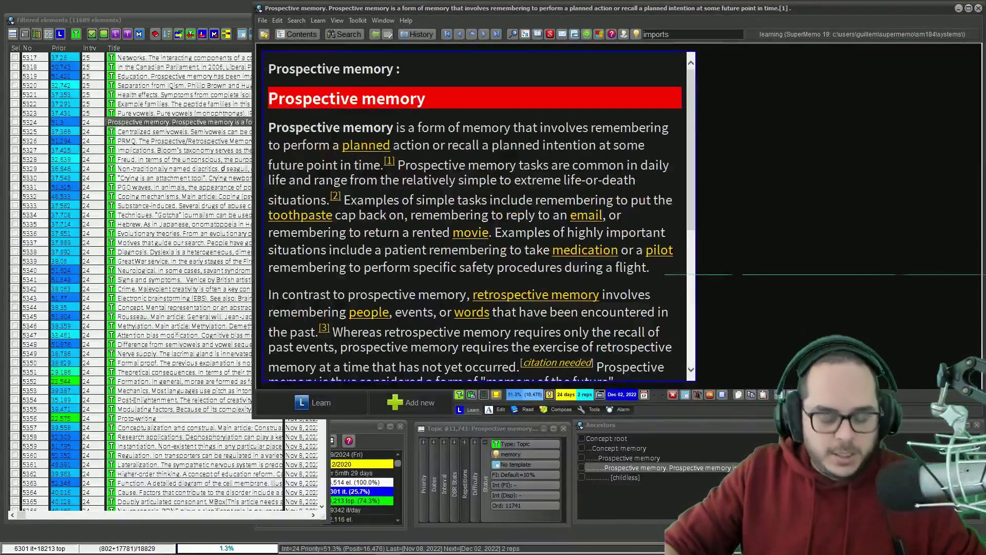
key(ctrl+shift+h)
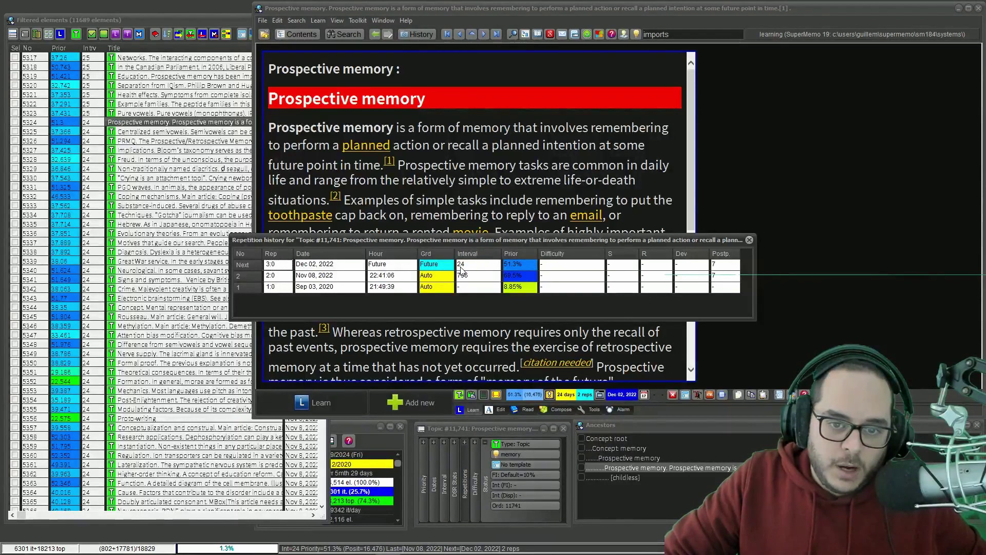
click(750, 240)
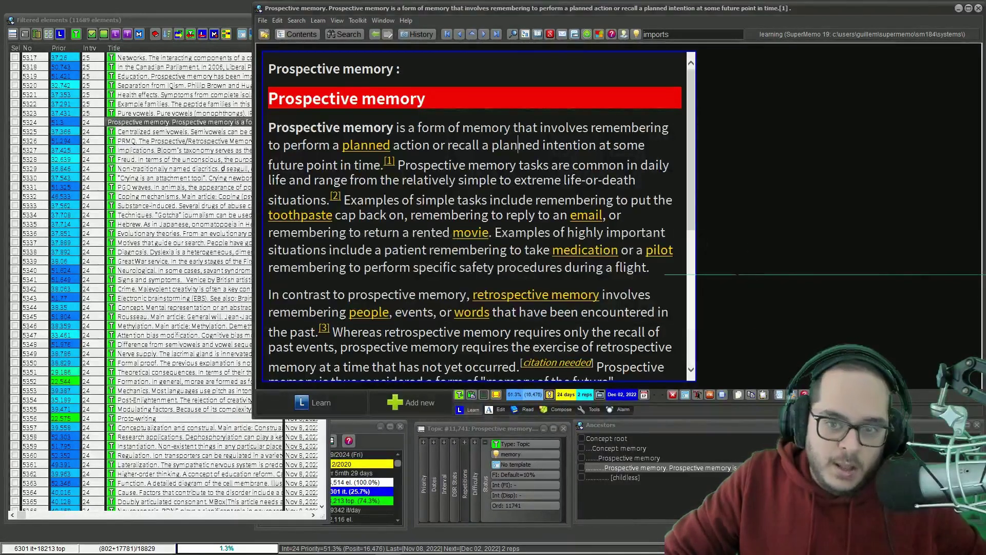
Run a repetition on Prospective memory, trying to extract its opening sentence defining the term
click(313, 35)
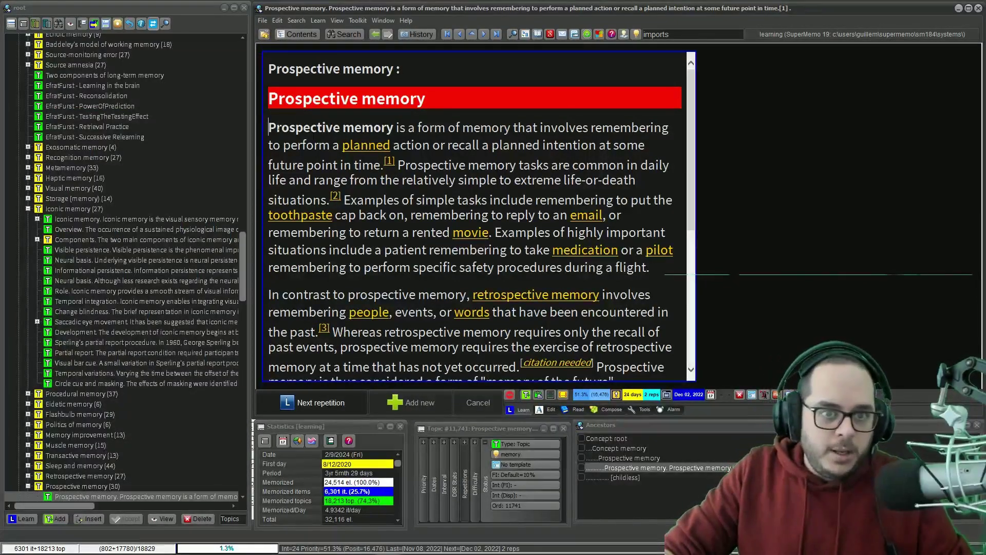
drag(268, 128, 384, 168)
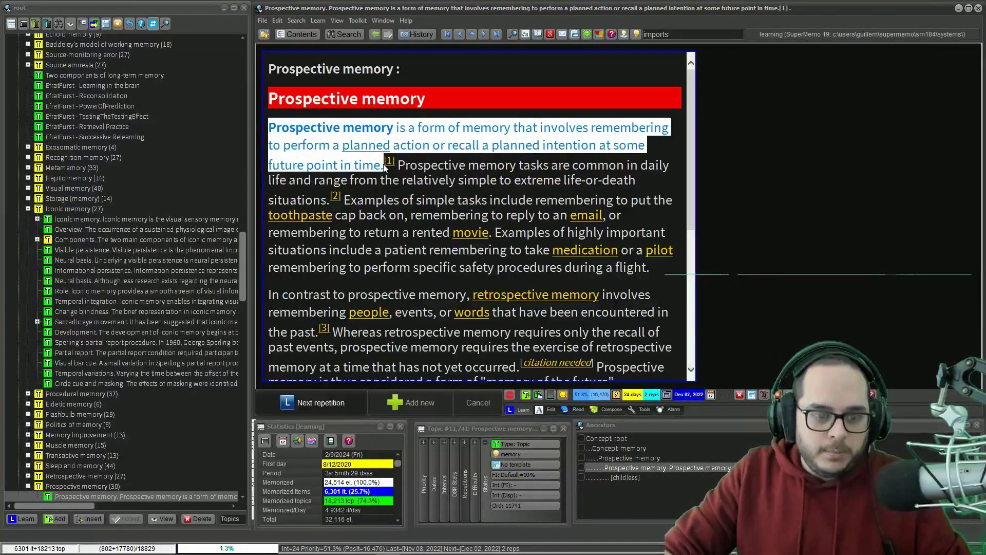
key(alt+x)
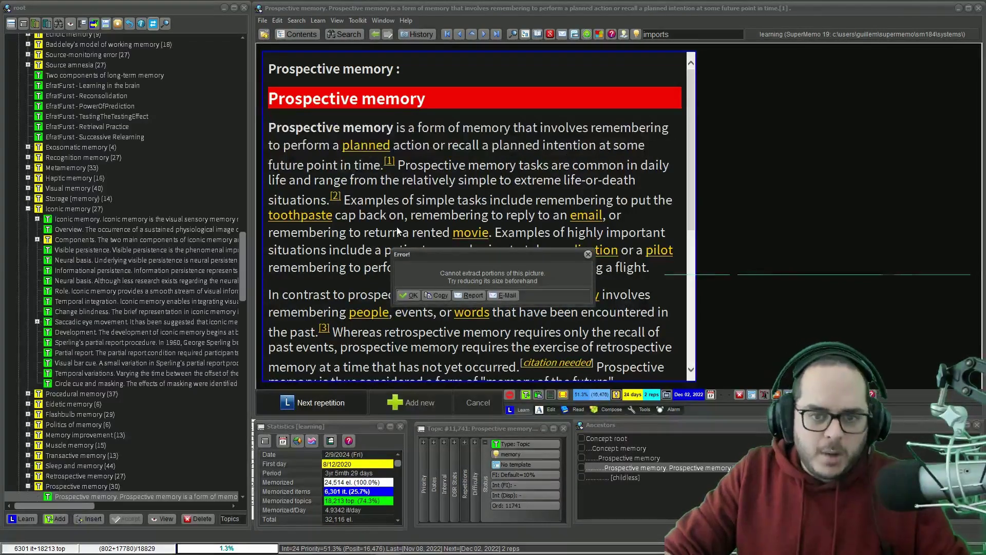
click(402, 292)
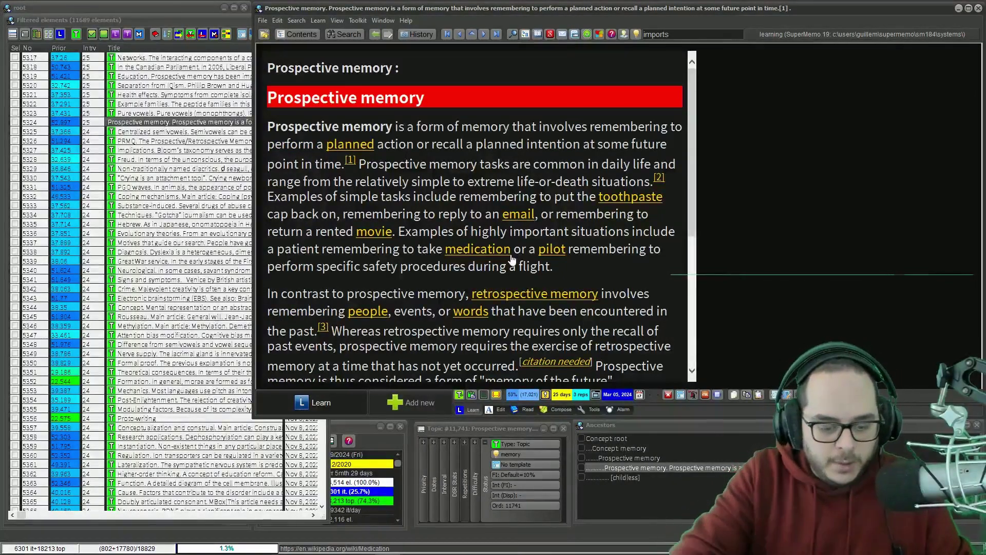
Check the repetition history of Prospective memory after its repetition
key(ctrl+shift+h)
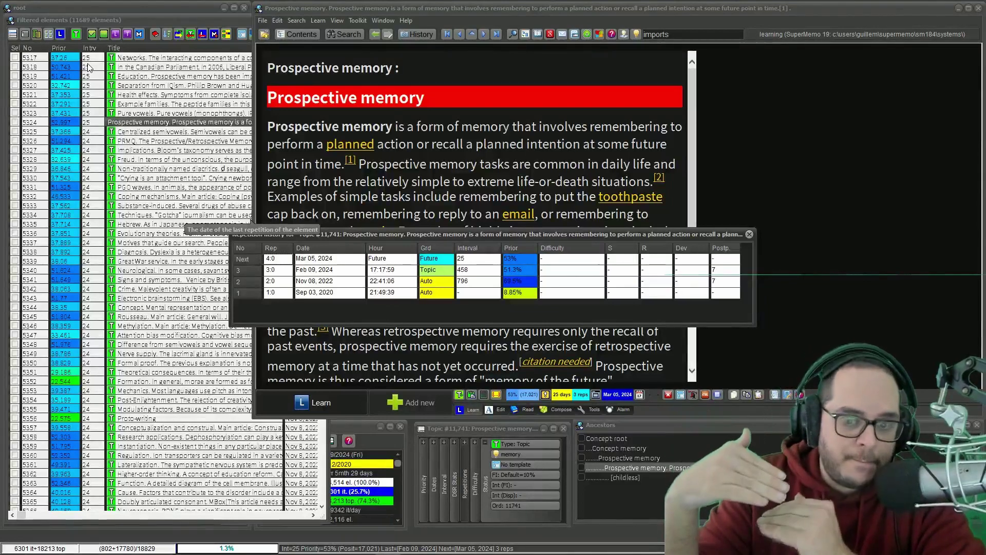
click(750, 234)
Try a skip condition of interval beyond 100 for topics in the postpone parameters, then leave without postponing
click(318, 21)
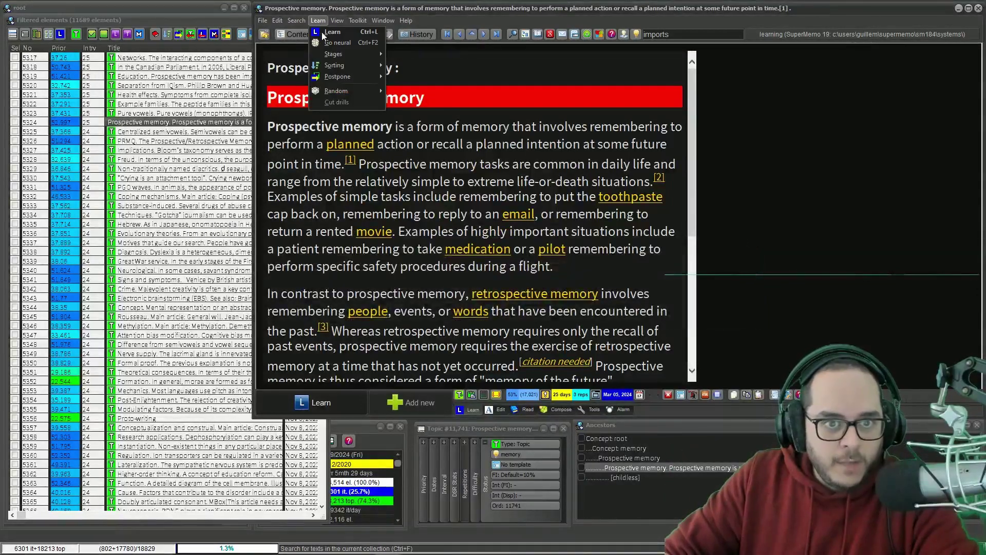
click(335, 77)
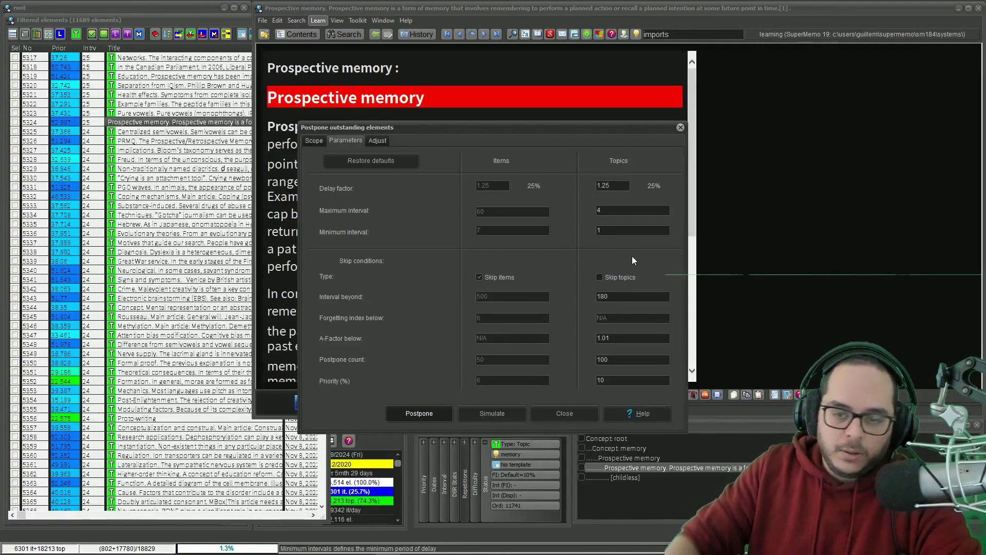
double_click(626, 300)
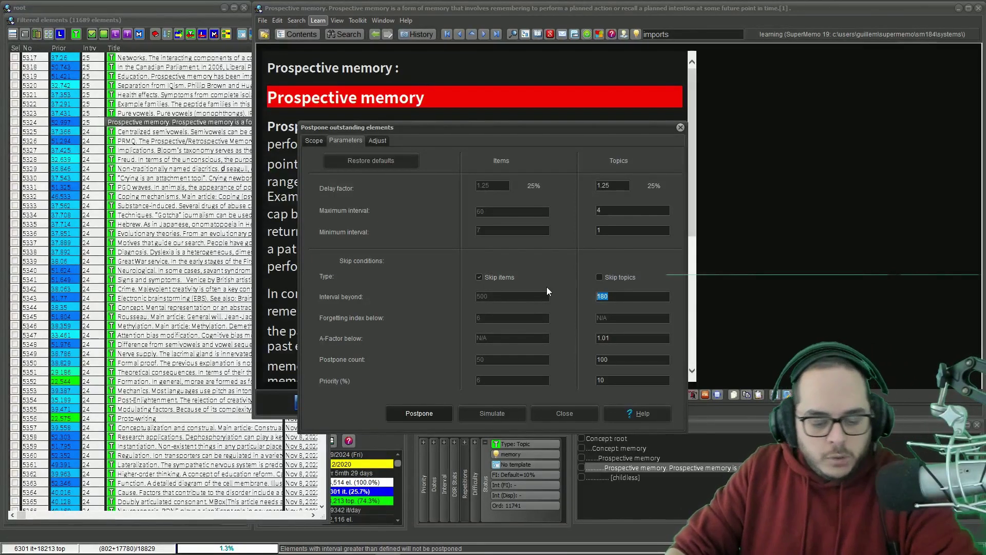
text(1000)
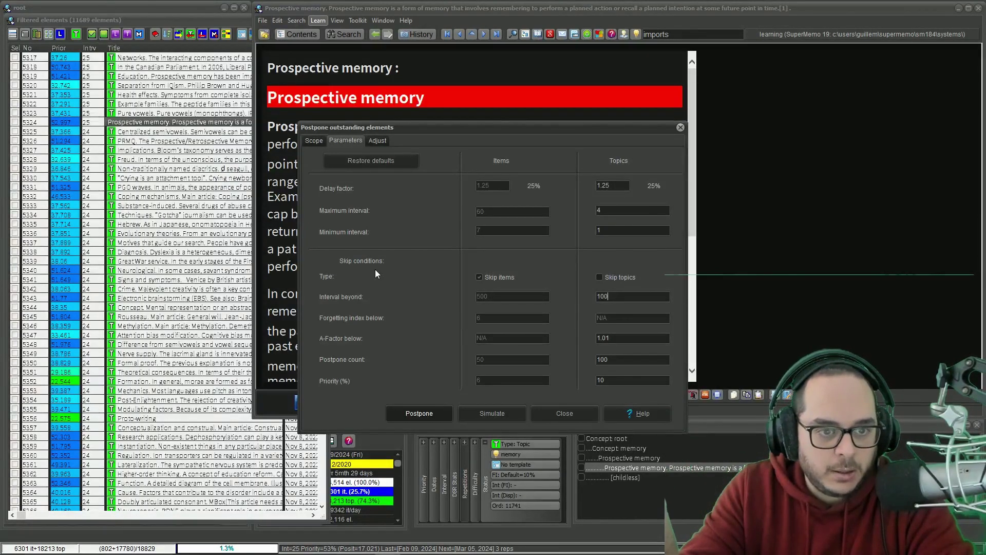
click(680, 128)
key(Escape)
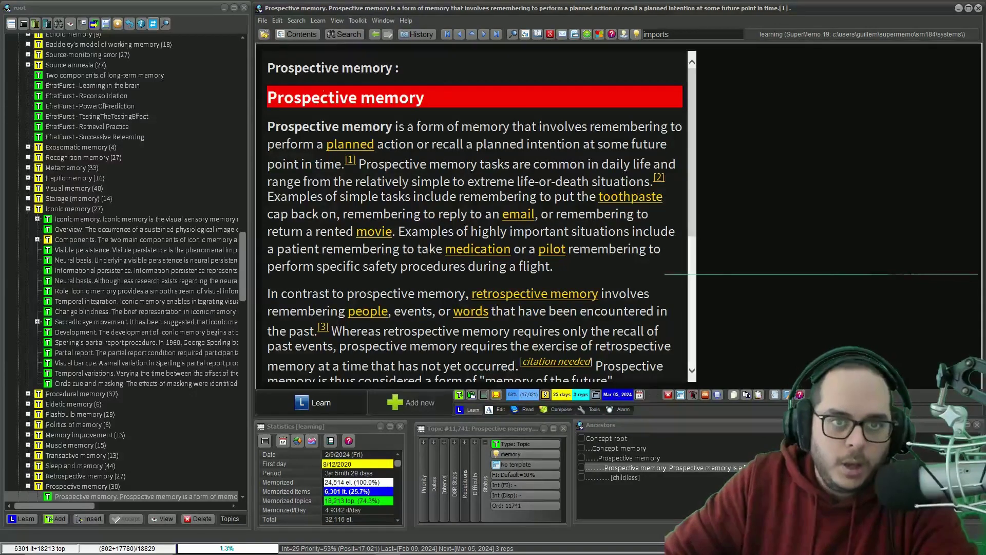
Reopen the postpone parameters for all elements, try 1800 as the topics' interval-beyond skip limit, and close without postponing
click(318, 20)
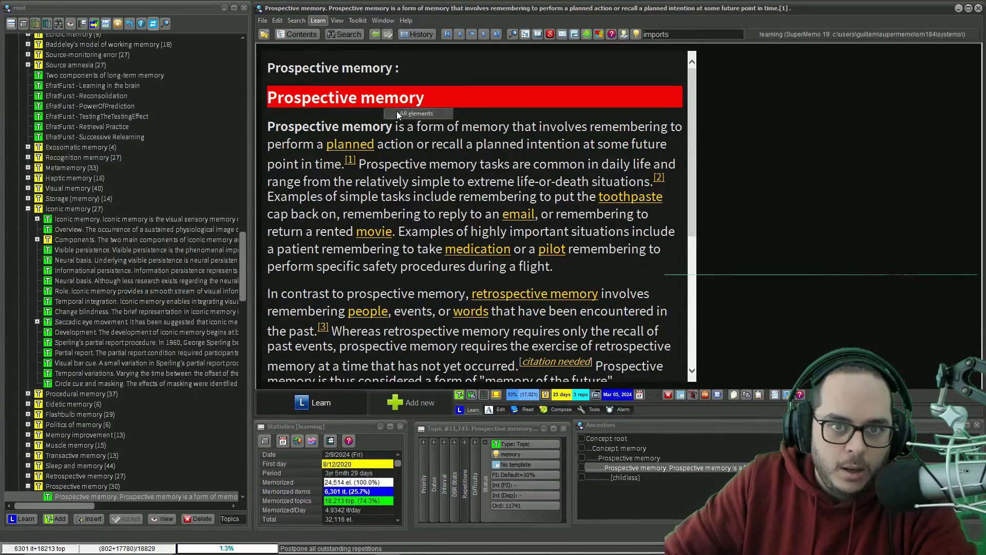
click(397, 114)
click(362, 141)
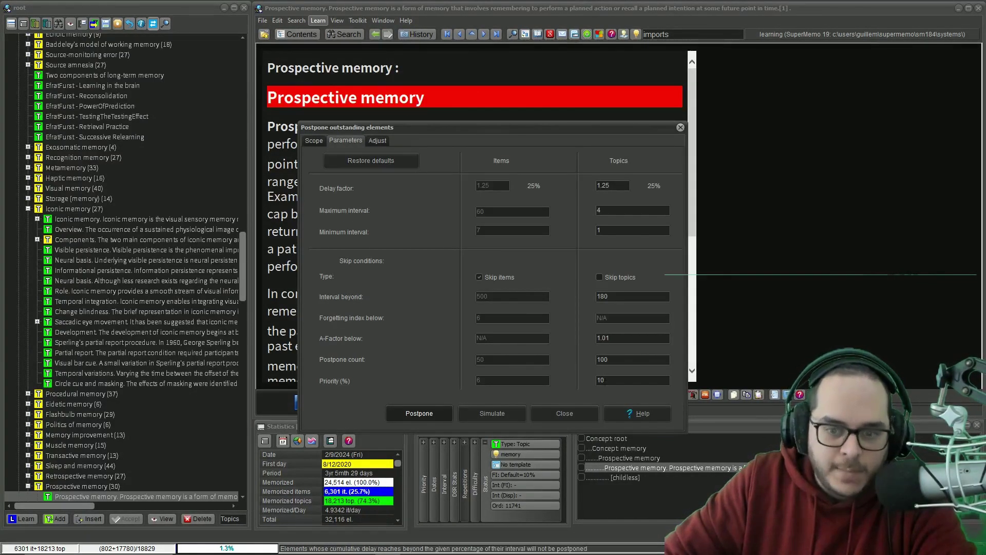
drag(548, 128, 487, 120)
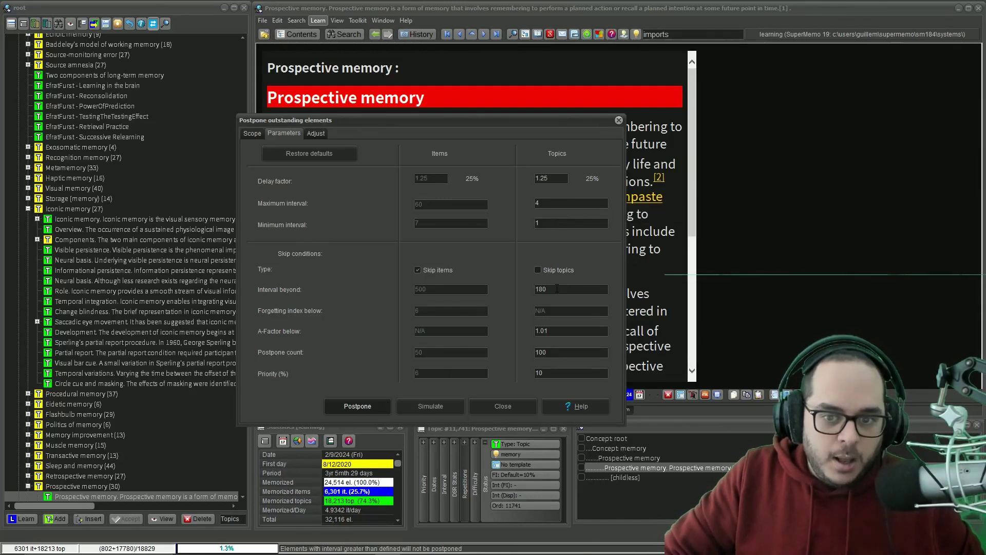
text(0)
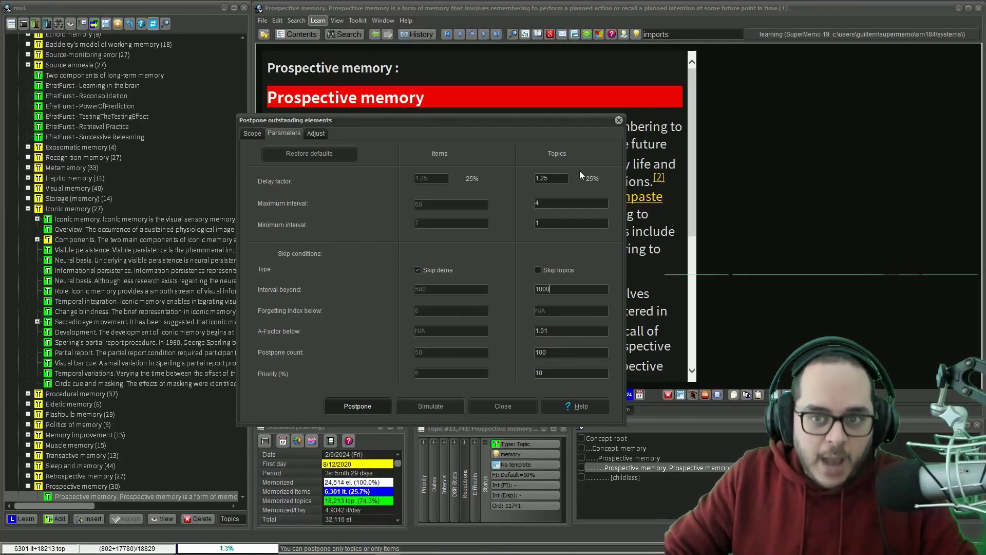
click(619, 120)
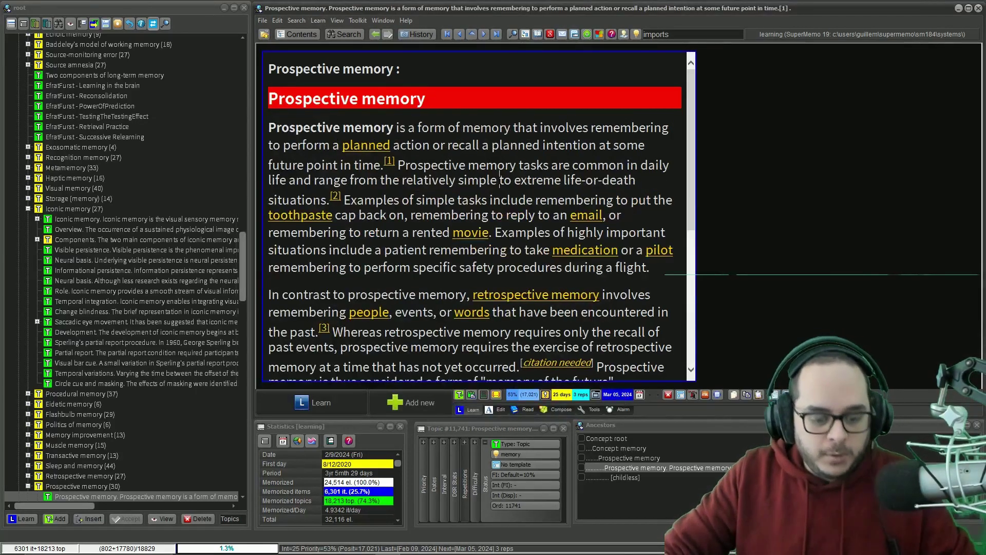
Review the intervals and postpone counts in the repetition history of Prospective memory
key(ctrl+shift+h)
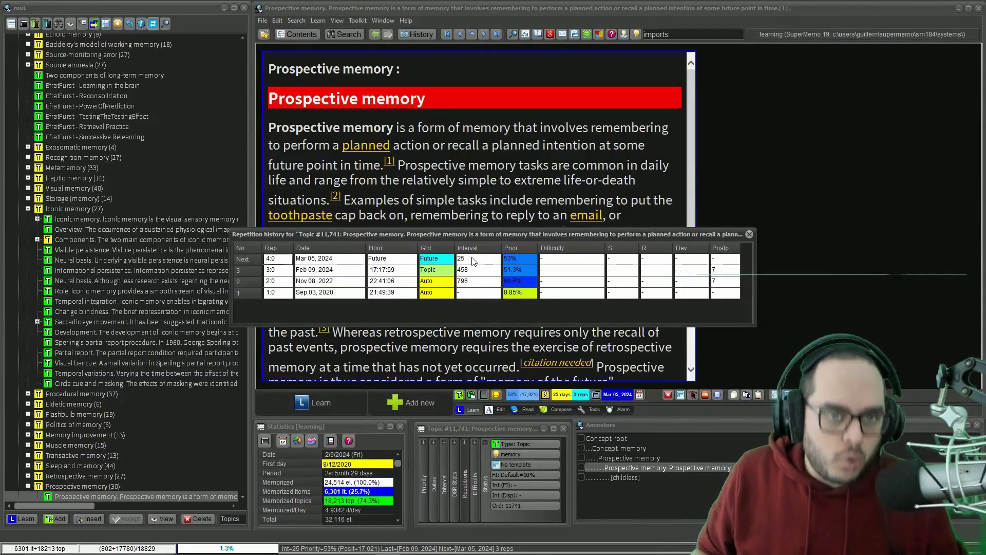
click(750, 234)
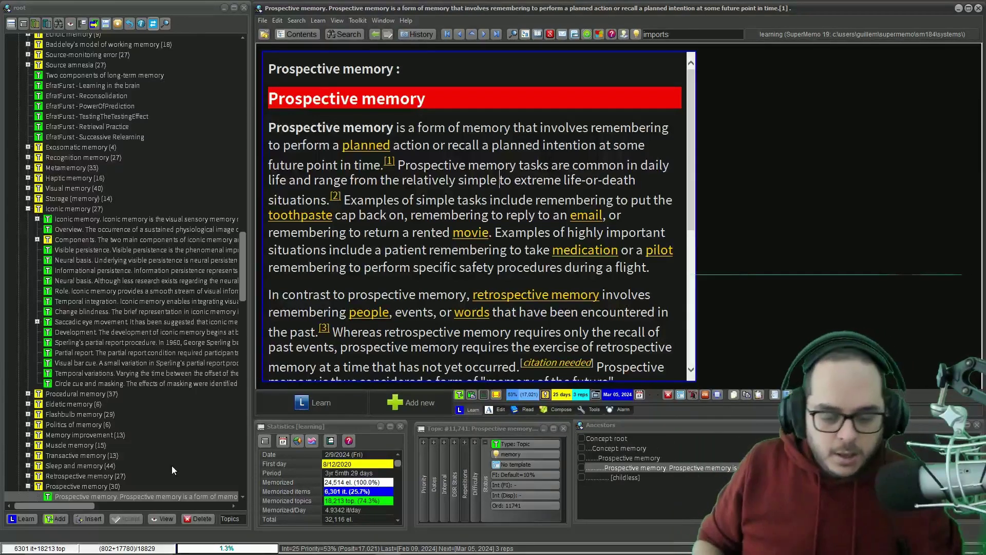
Try topic skip conditions of priority 25% and postpone count 50 in the postpone parameters, then close without postponing
click(314, 20)
click(337, 77)
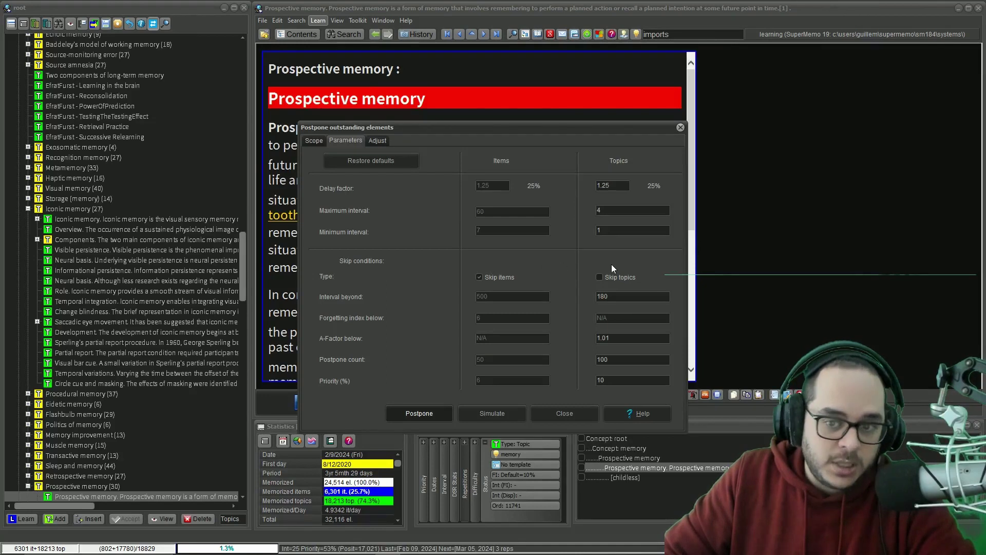
drag(607, 380, 592, 379)
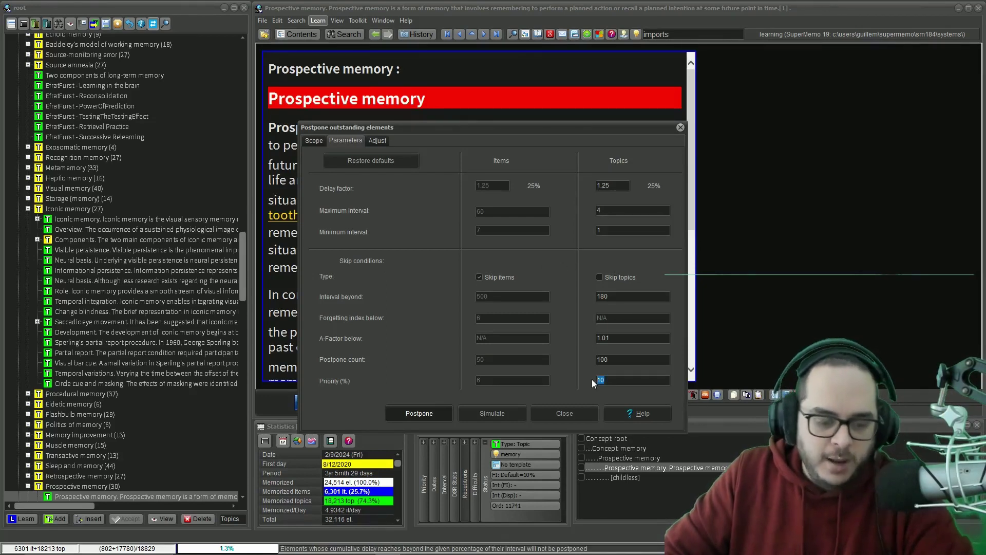
text(25)
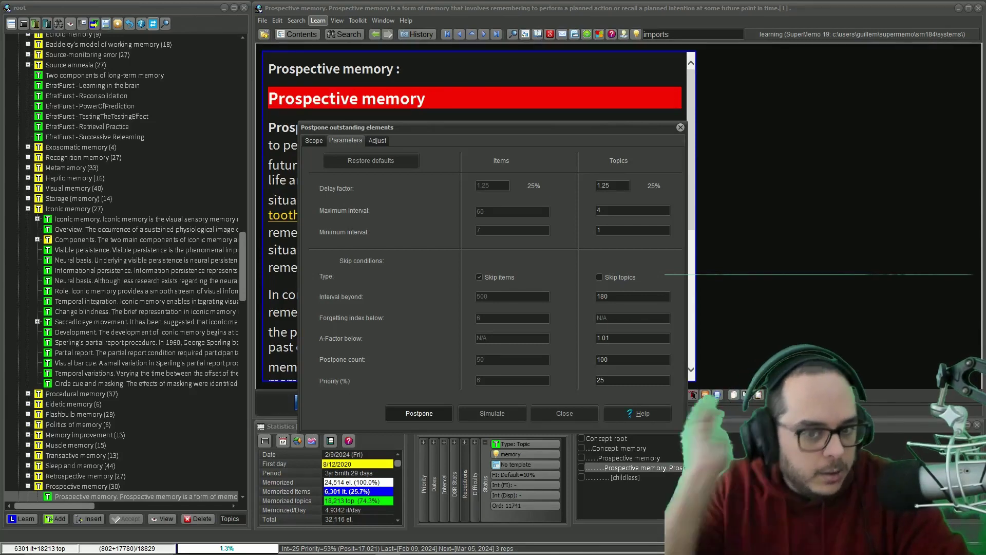
drag(620, 362, 590, 359)
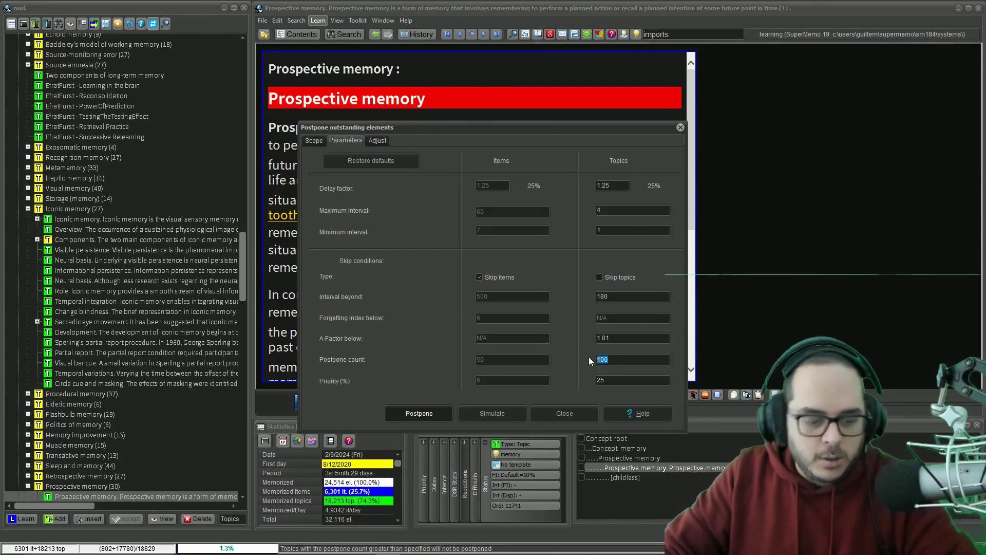
text(50)
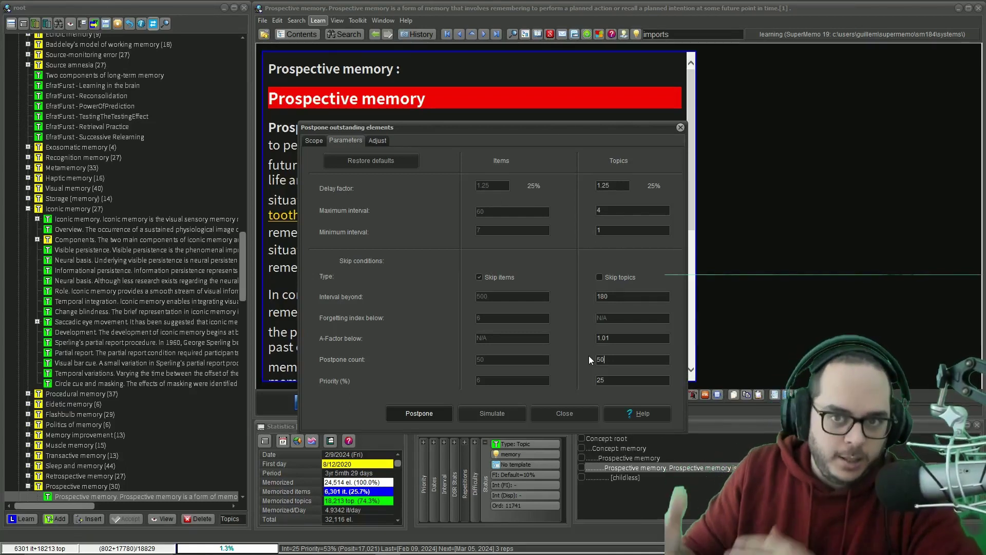
click(680, 127)
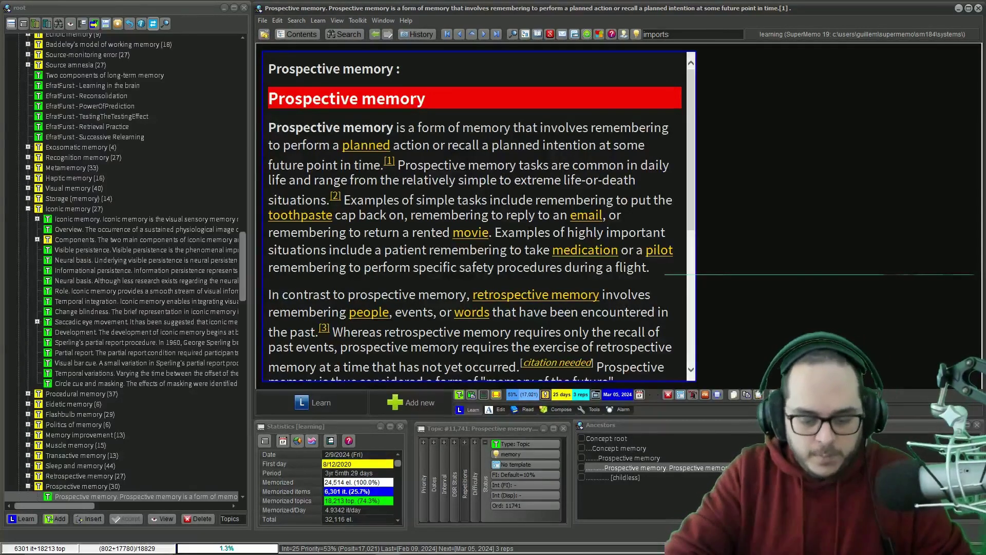
Try priorities of about 28% and about 69% for Prospective memory, then leave the priority settings
click(522, 394)
click(507, 295)
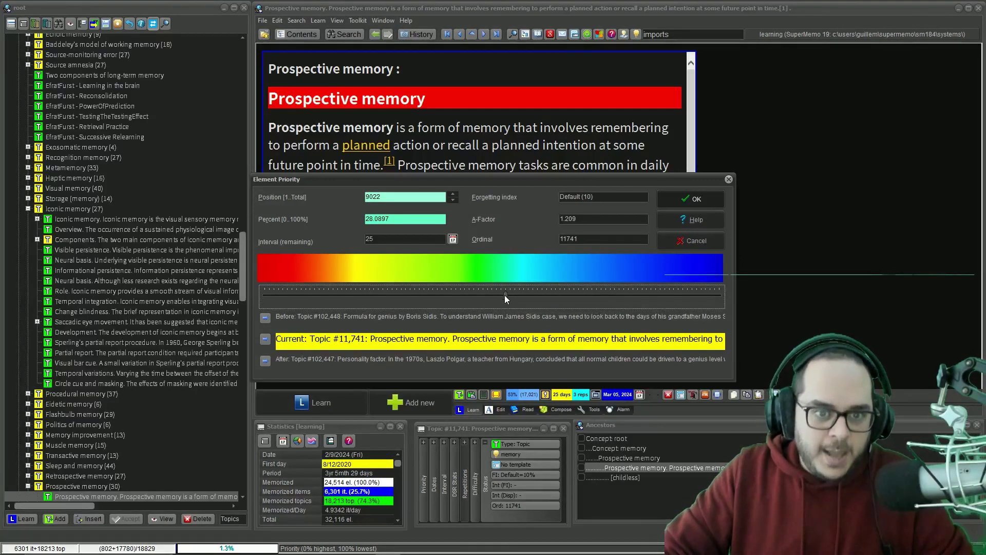
drag(504, 294, 627, 290)
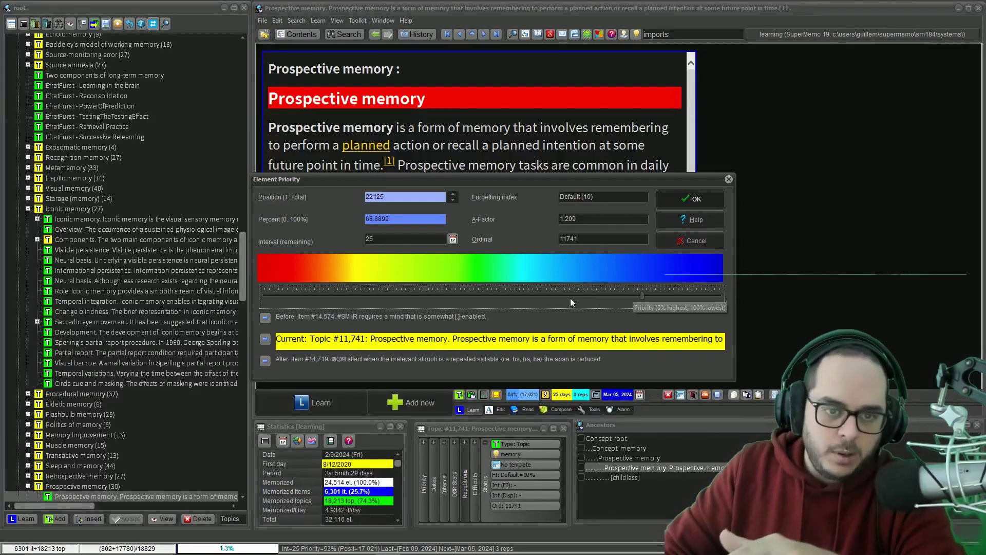
click(719, 198)
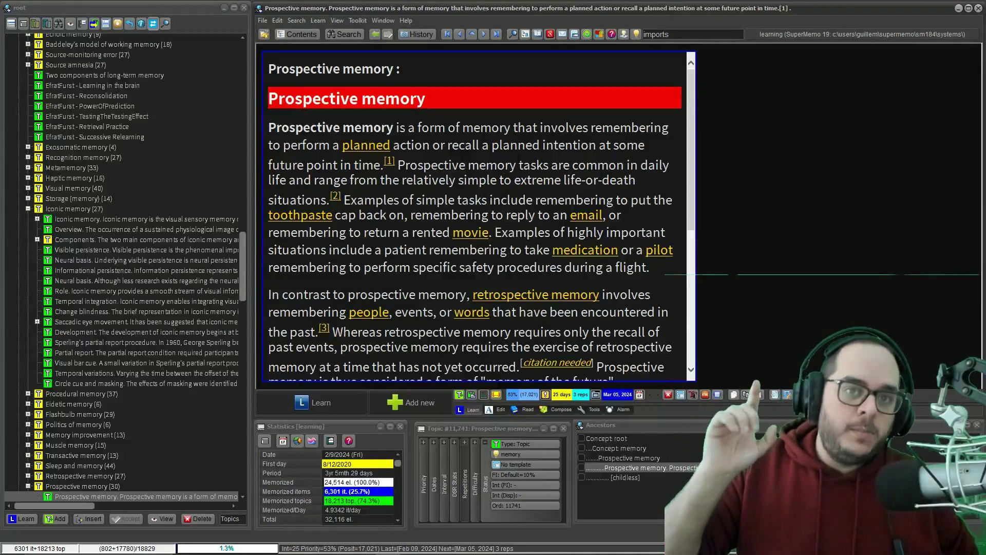